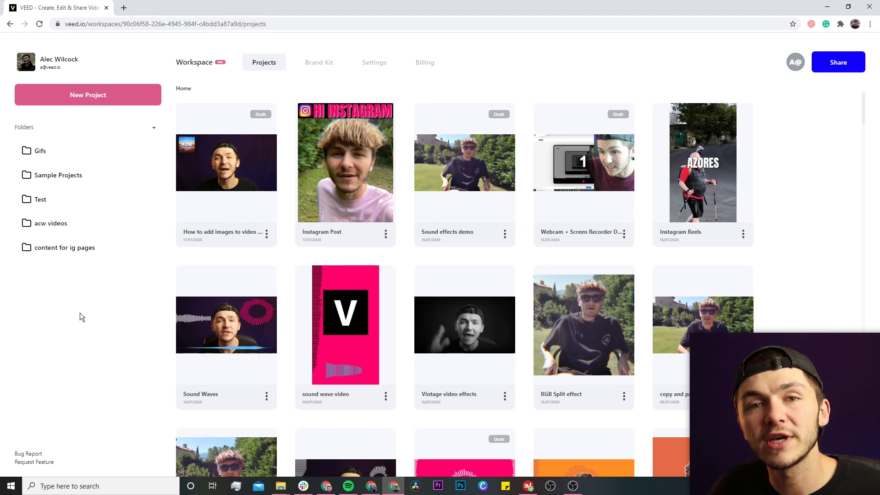
# Step: Upload Clap vanish clip.mp4 into a new project and play it once to preview
pyautogui.click(104, 95)
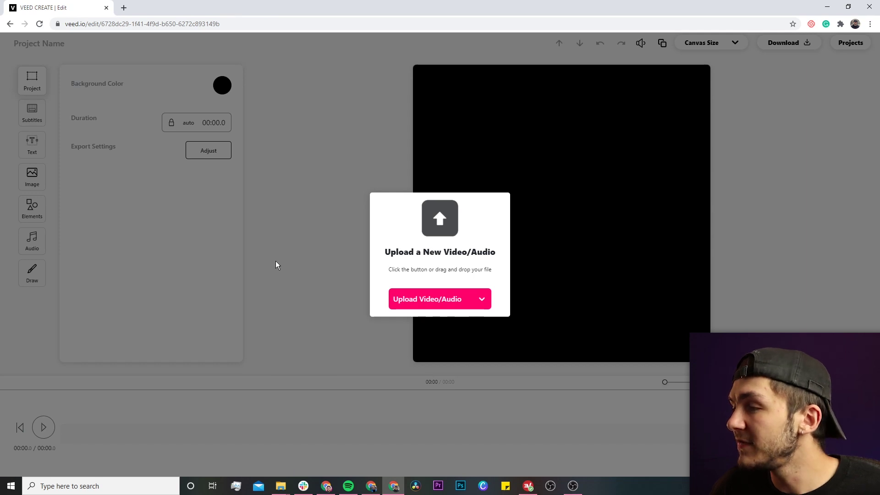
pyautogui.click(407, 298)
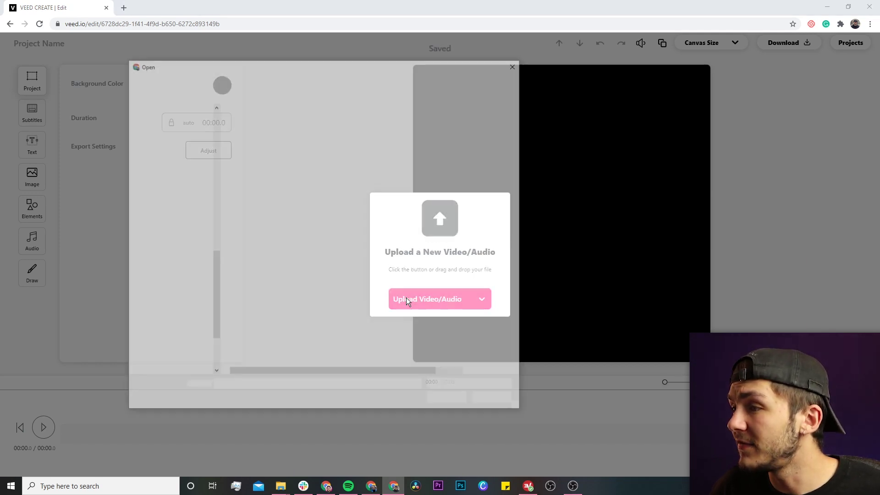
pyautogui.click(263, 160)
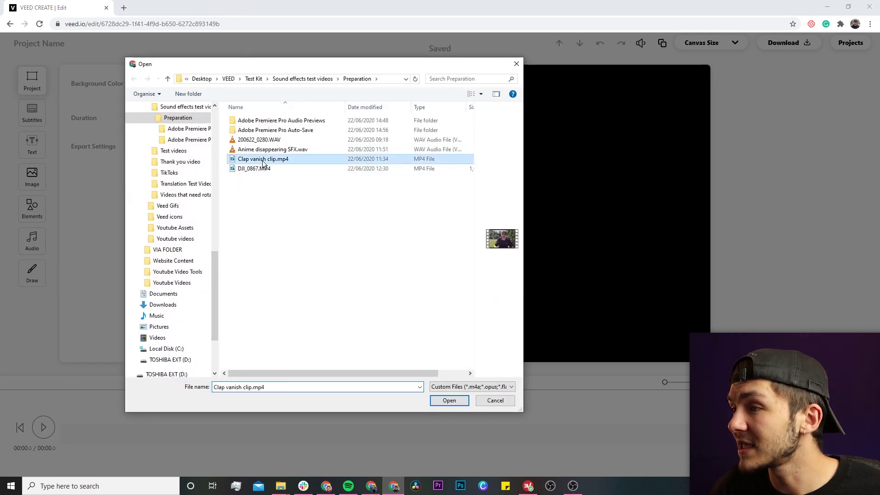
pyautogui.click(449, 401)
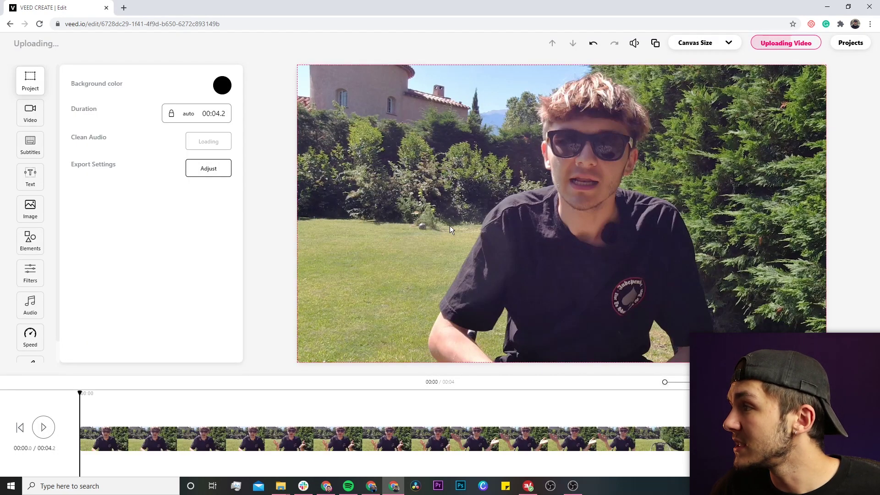
pyautogui.click(44, 427)
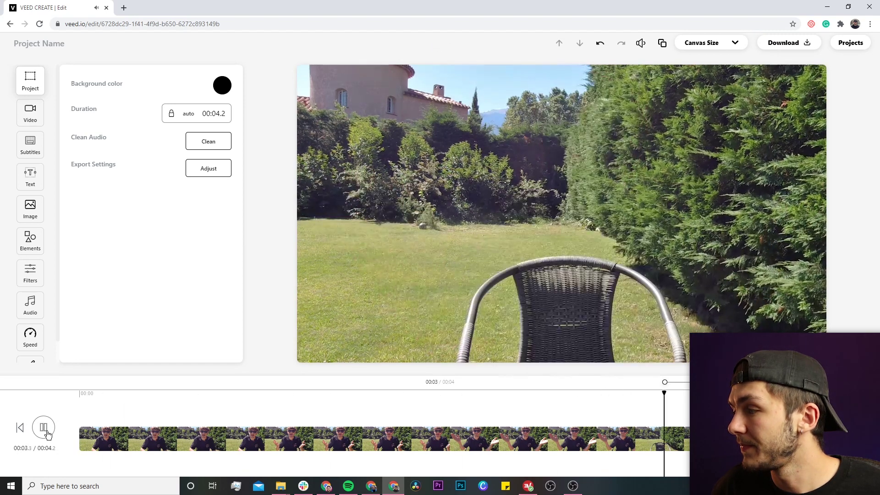
pyautogui.click(47, 433)
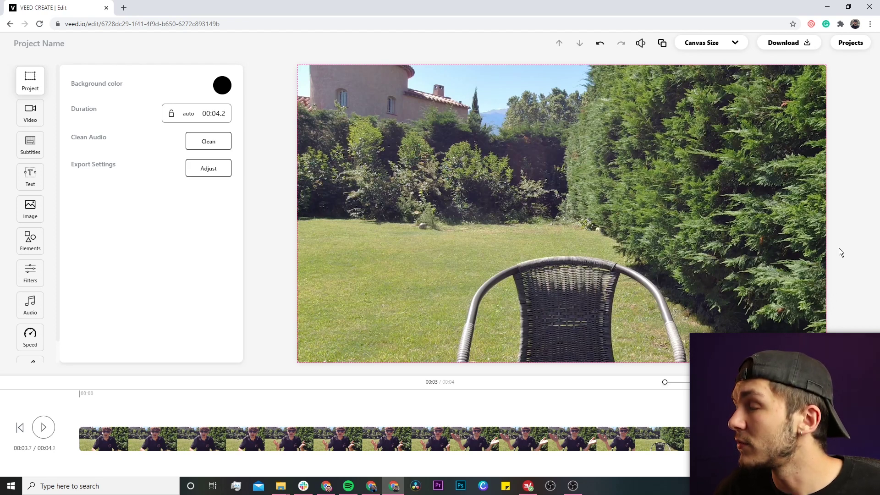
# Step: Switch the canvas size to Story (9:16) and replay the recropped clip from the start
pyautogui.click(735, 44)
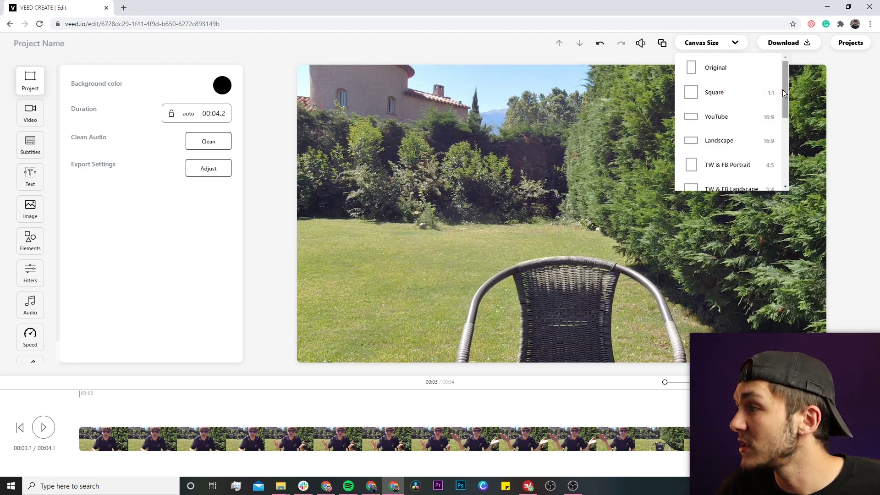
pyautogui.moveTo(783, 89); pyautogui.dragTo(790, 135)
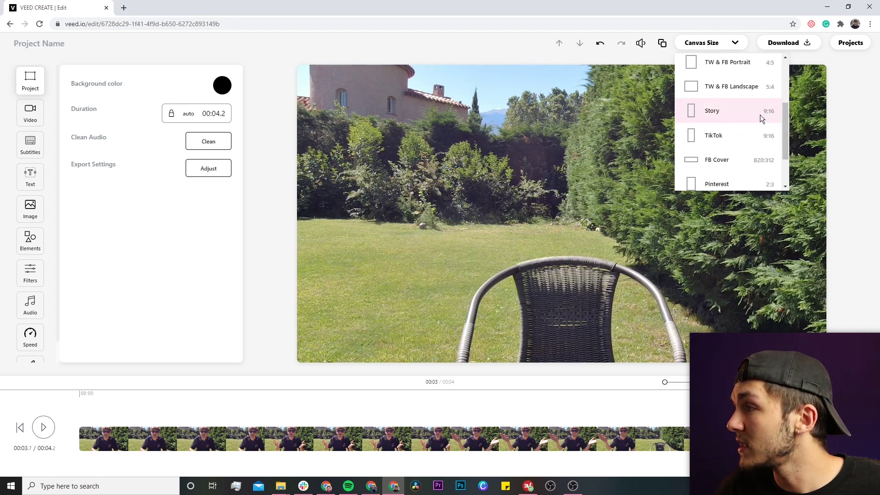
pyautogui.click(718, 111)
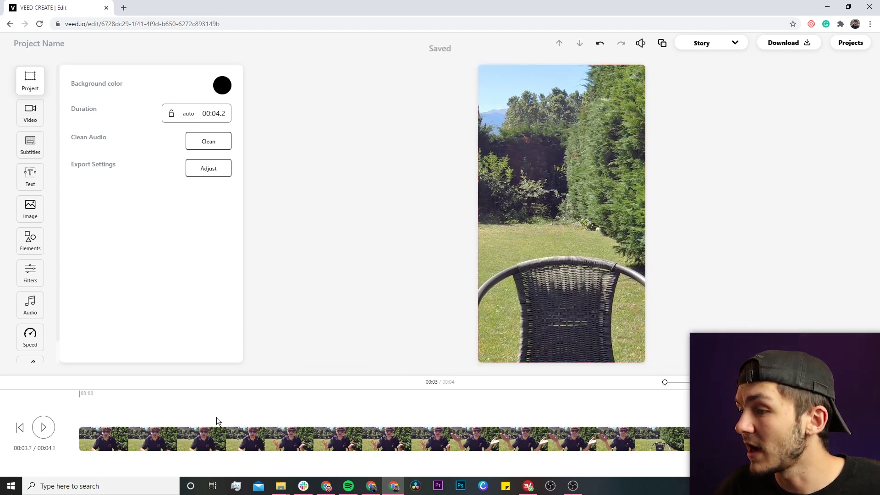
pyautogui.click(80, 397)
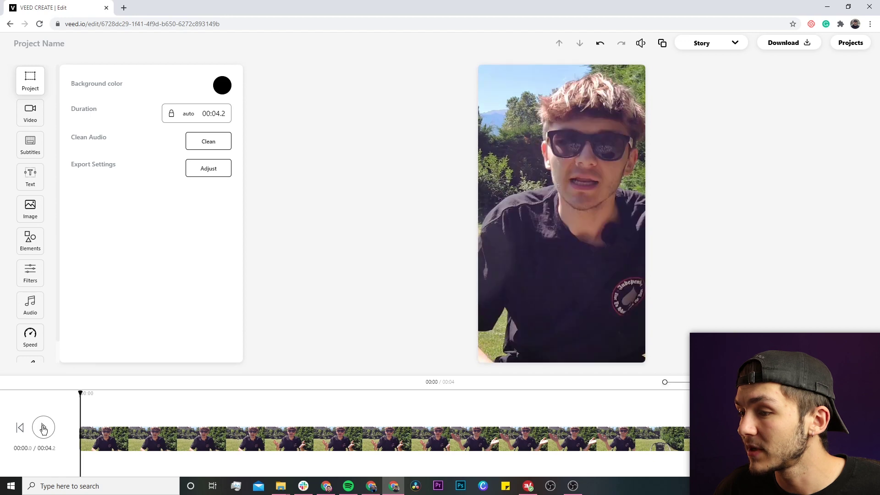
pyautogui.click(43, 429)
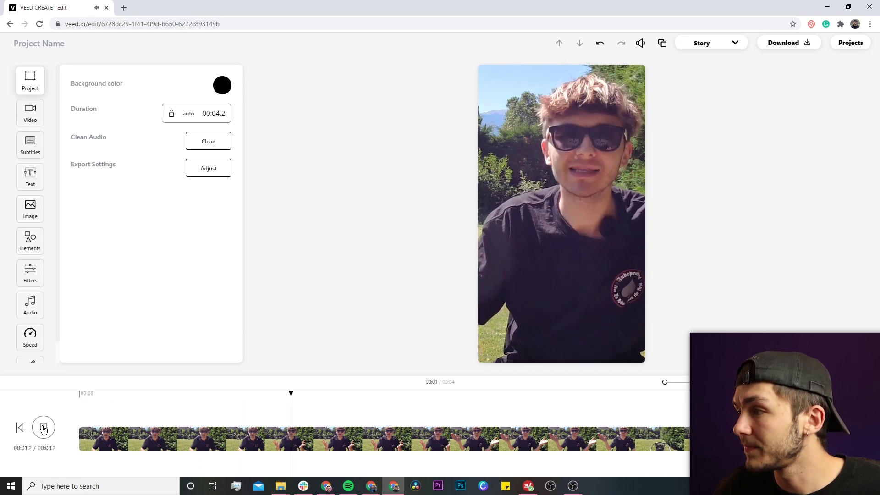
pyautogui.click(44, 427)
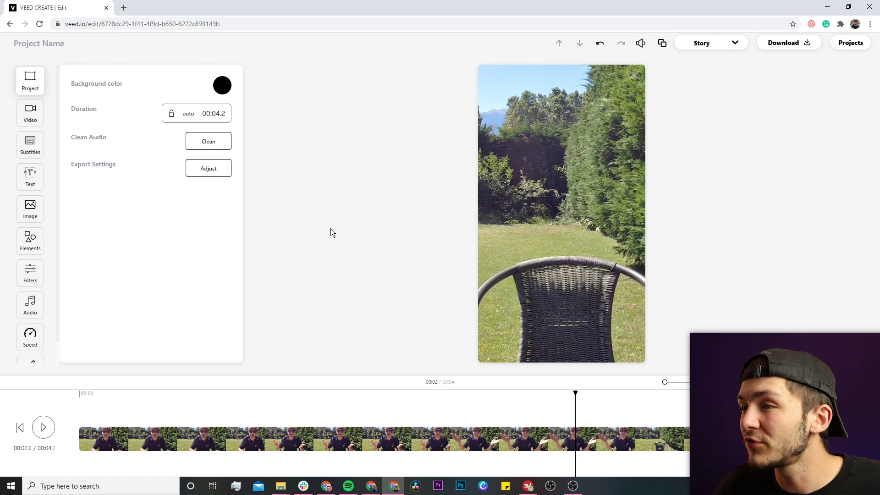
# Step: Fit the video to the Story frame, then stretch it upward so it fills the canvas top
pyautogui.click(32, 115)
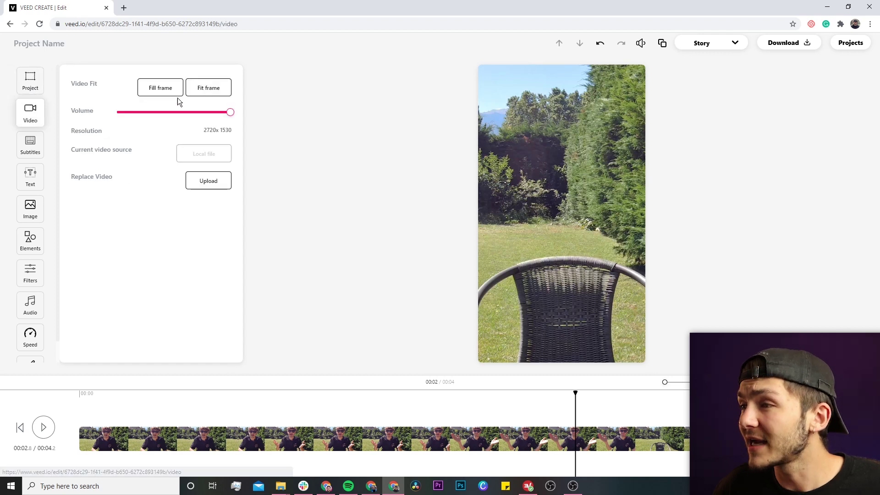
pyautogui.click(196, 95)
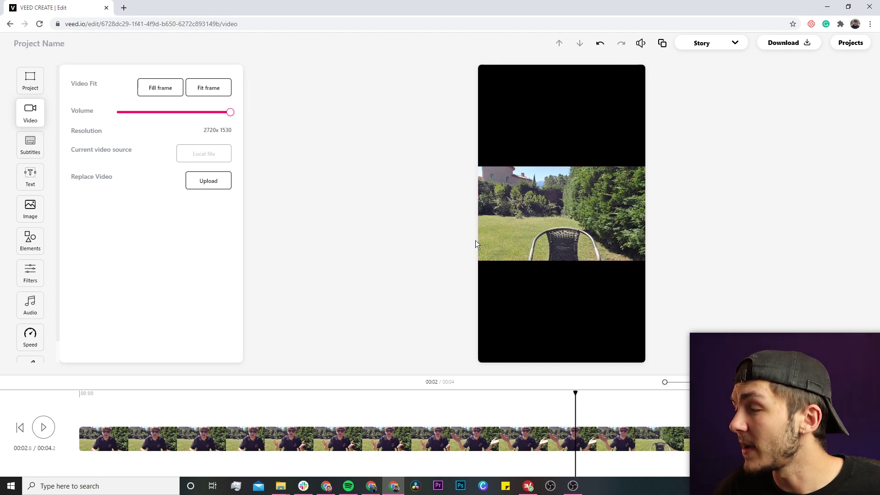
pyautogui.click(548, 218)
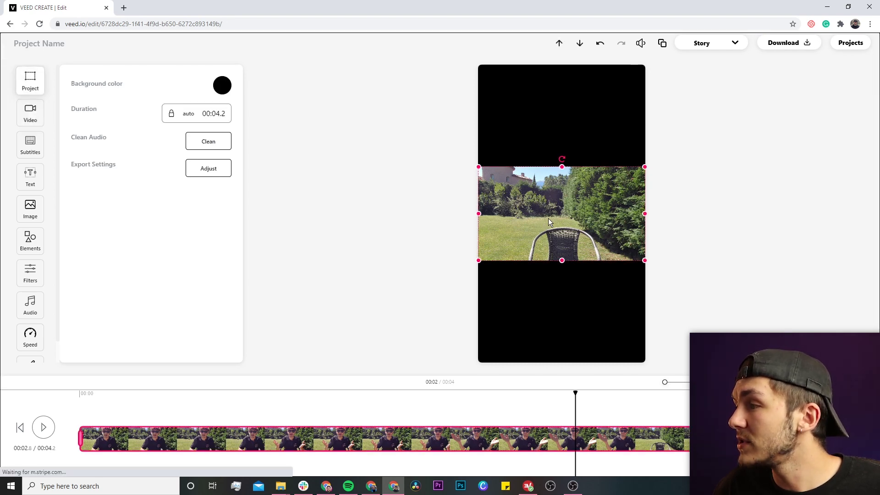
pyautogui.moveTo(562, 167); pyautogui.dragTo(563, 115)
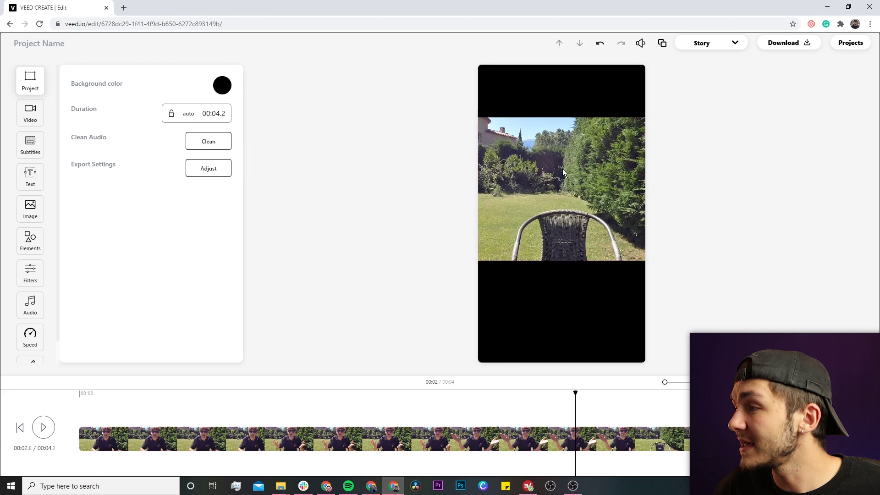
pyautogui.moveTo(563, 262); pyautogui.dragTo(576, 185)
pyautogui.moveTo(561, 267); pyautogui.dragTo(560, 319)
pyautogui.click(271, 393)
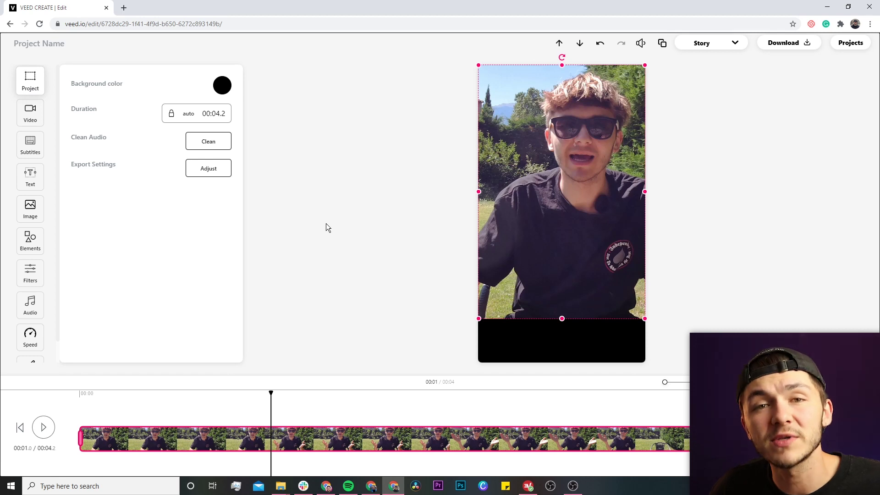
# Step: Set the canvas background colour to green (#1DC321) and snap the video into place
pyautogui.click(223, 87)
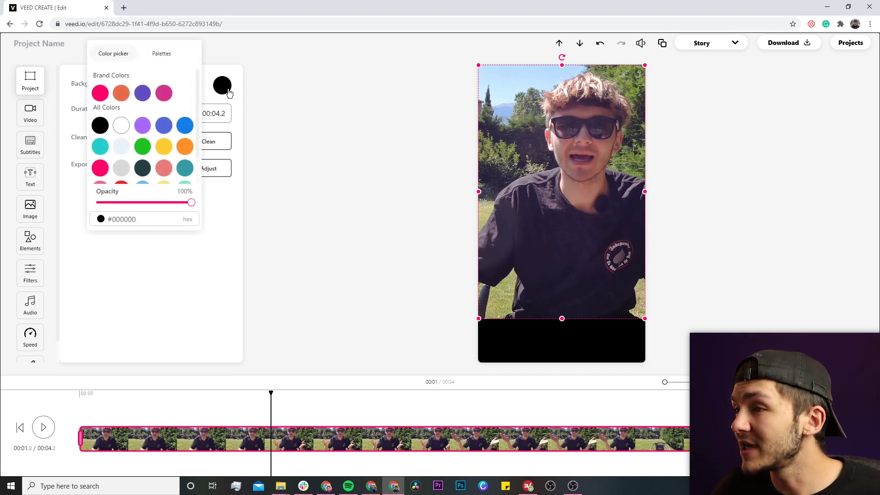
pyautogui.click(143, 146)
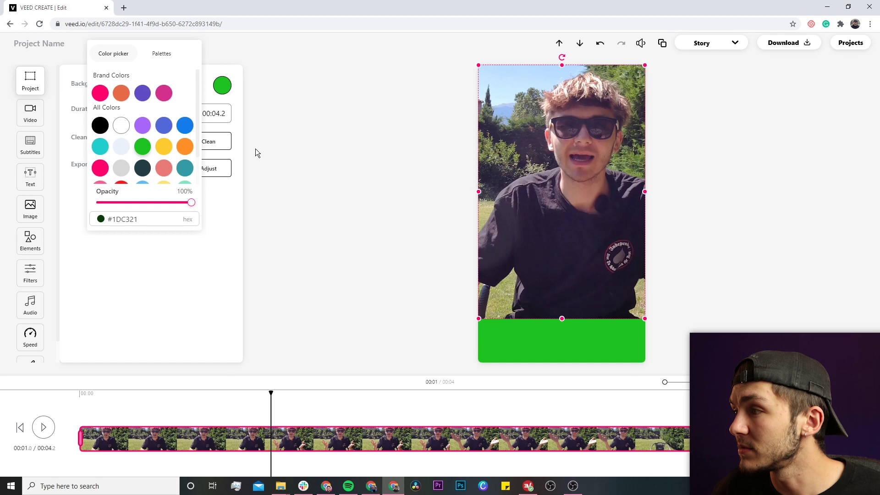
pyautogui.moveTo(544, 141)
pyautogui.mouseDown()
pyautogui.moveTo(544, 162)
pyautogui.moveTo(544, 141)
pyautogui.mouseUp()
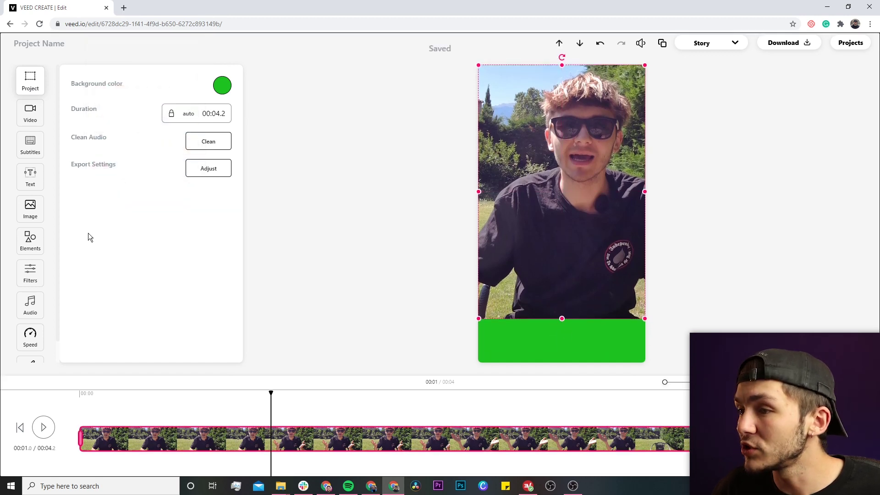
# Step: Generate automatic English (United States) subtitles for the clip
pyautogui.click(32, 147)
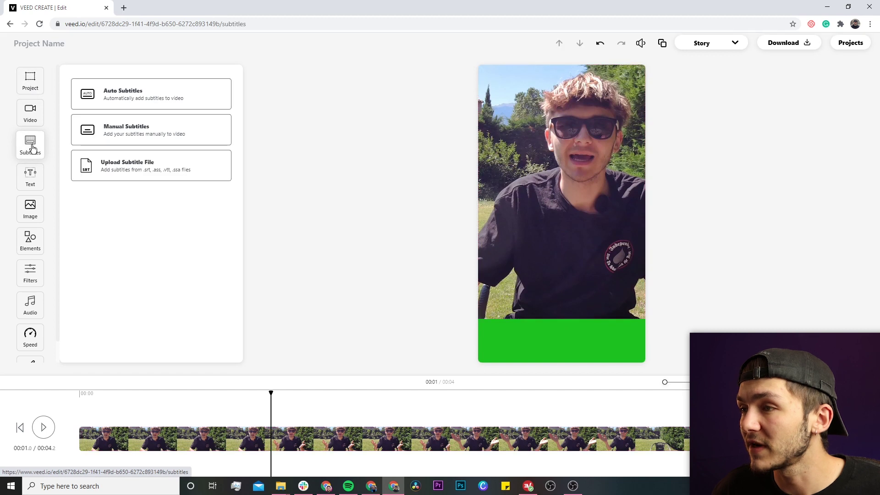
pyautogui.click(133, 97)
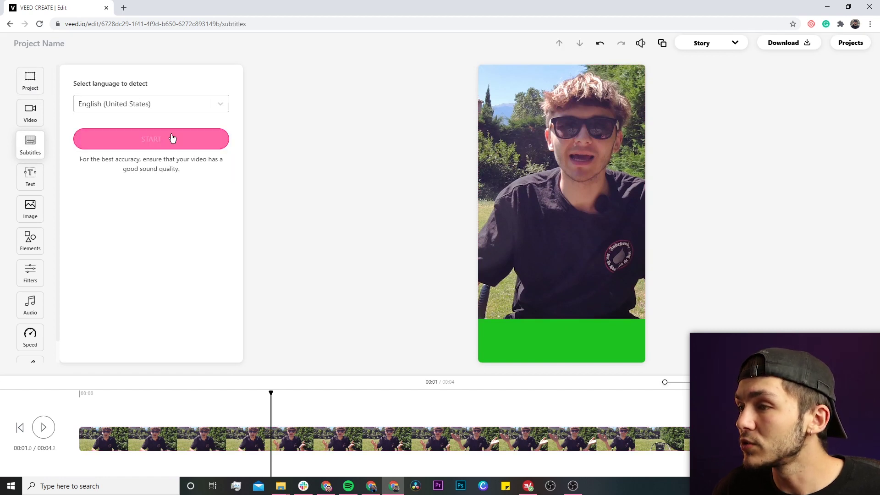
pyautogui.click(172, 141)
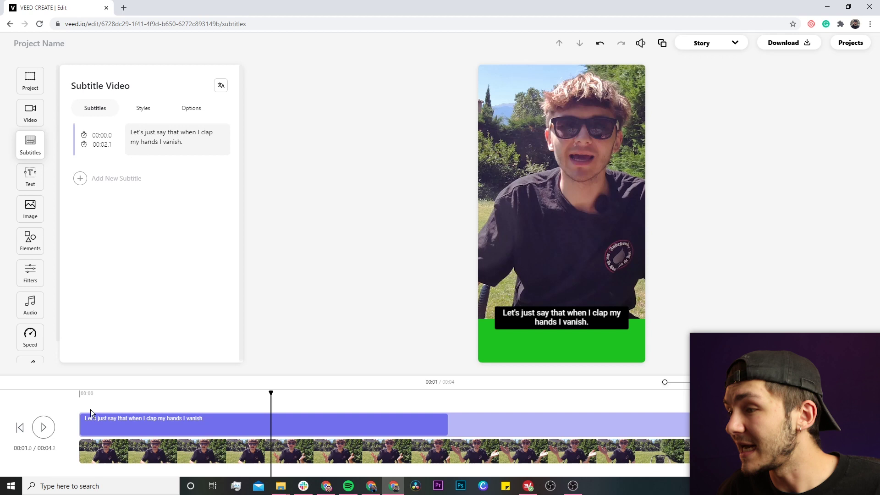
# Step: Play back to check the captions, then drag the caption down into the green strip
pyautogui.click(80, 394)
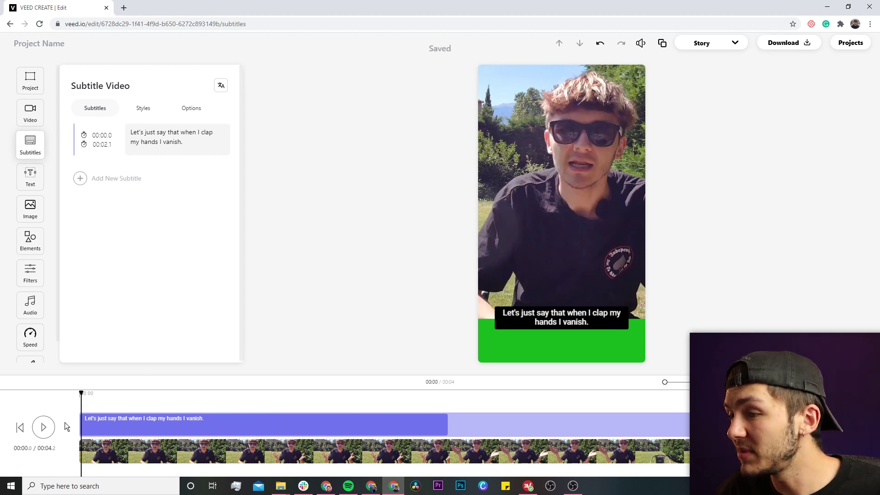
pyautogui.click(43, 428)
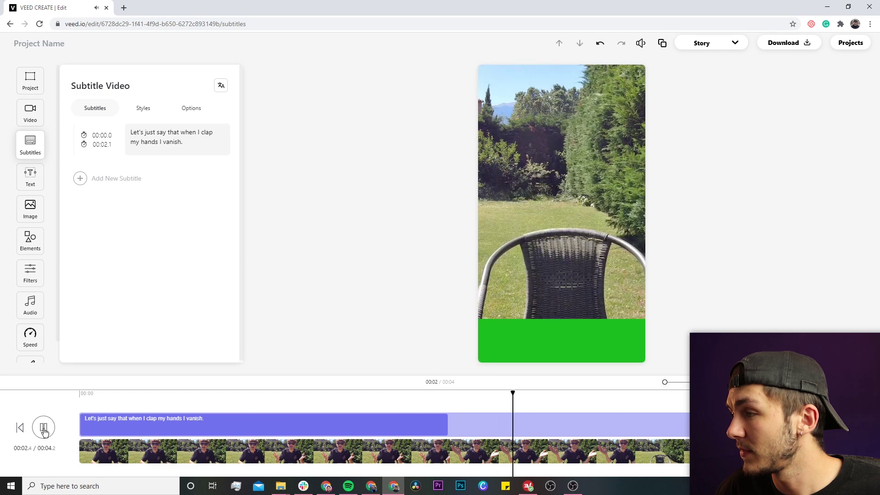
pyautogui.press('space')
pyautogui.click(135, 403)
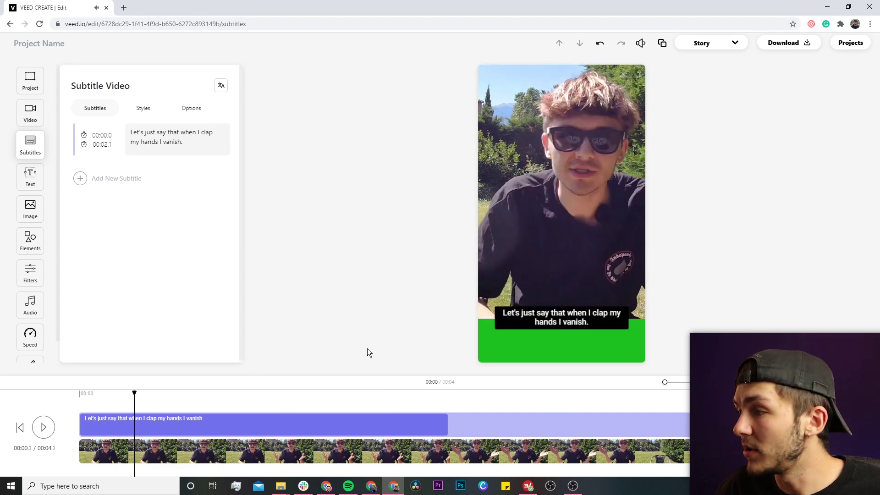
pyautogui.click(565, 317)
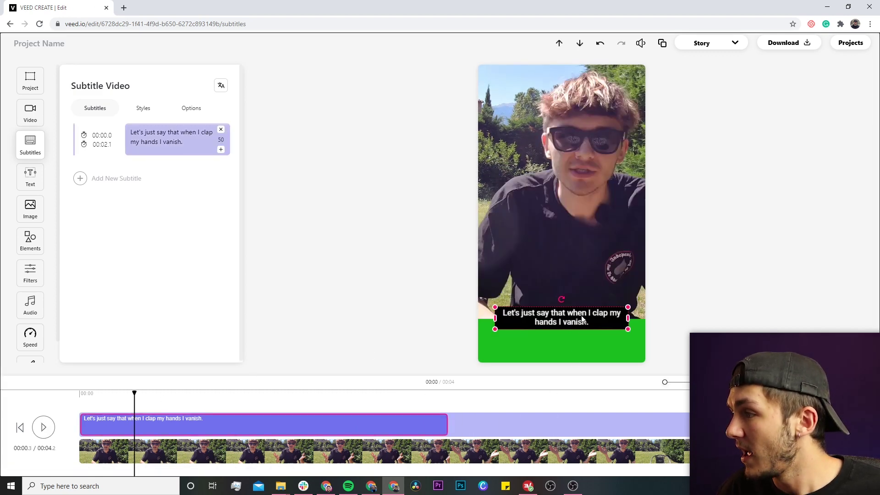
pyautogui.moveTo(581, 316); pyautogui.dragTo(583, 339)
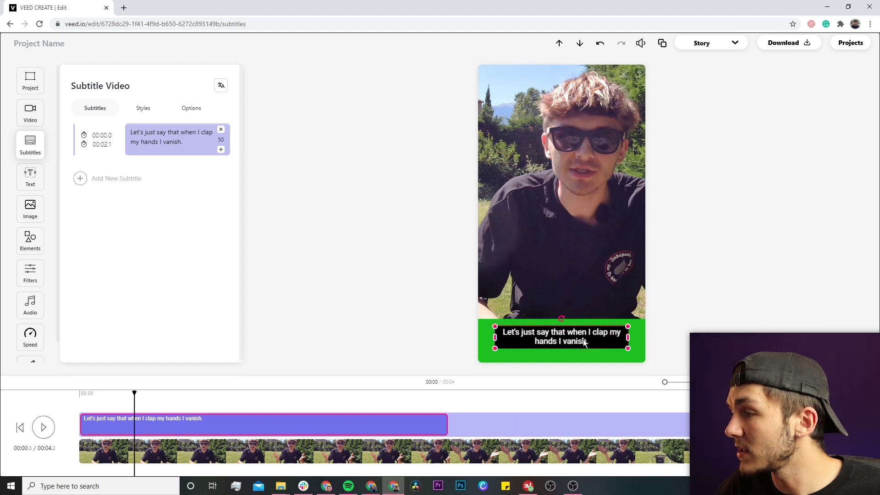
# Step: Apply the Drop style preset to the subtitles
pyautogui.click(153, 115)
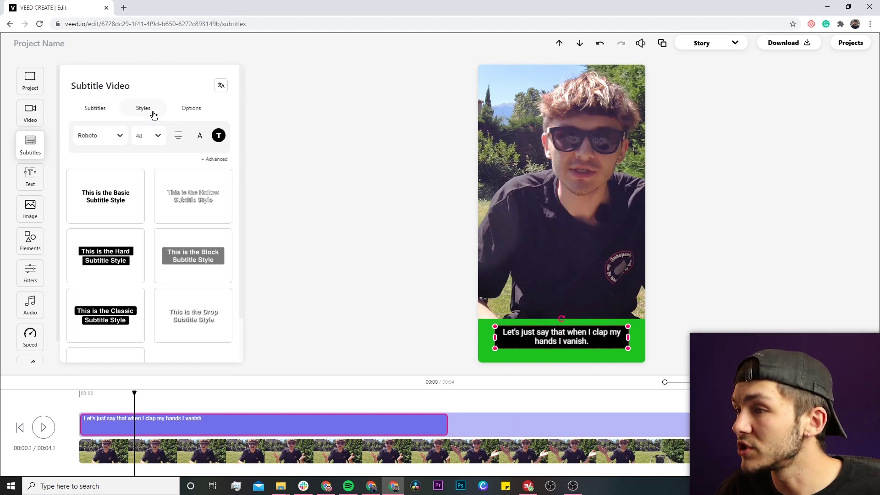
pyautogui.scroll(-1, 191, 281)
pyautogui.click(196, 265)
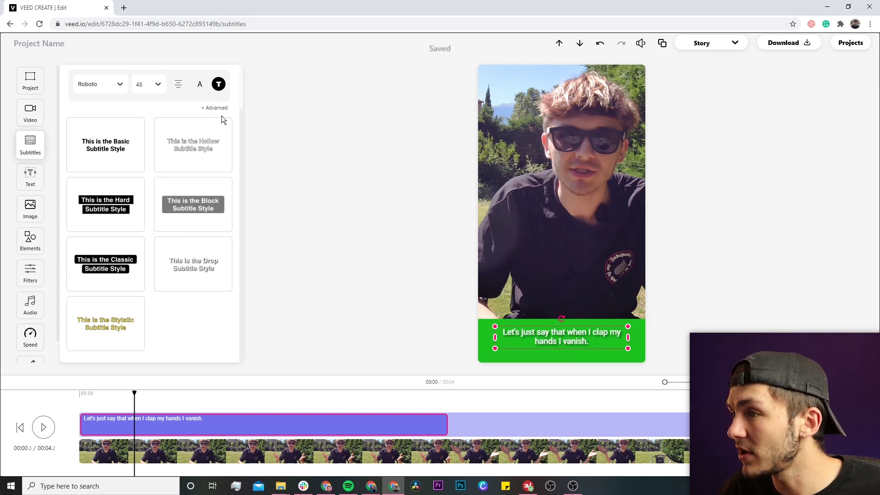
# Step: Keep the Roboto font after trying Anton, and set the subtitle font size to 60
pyautogui.click(114, 84)
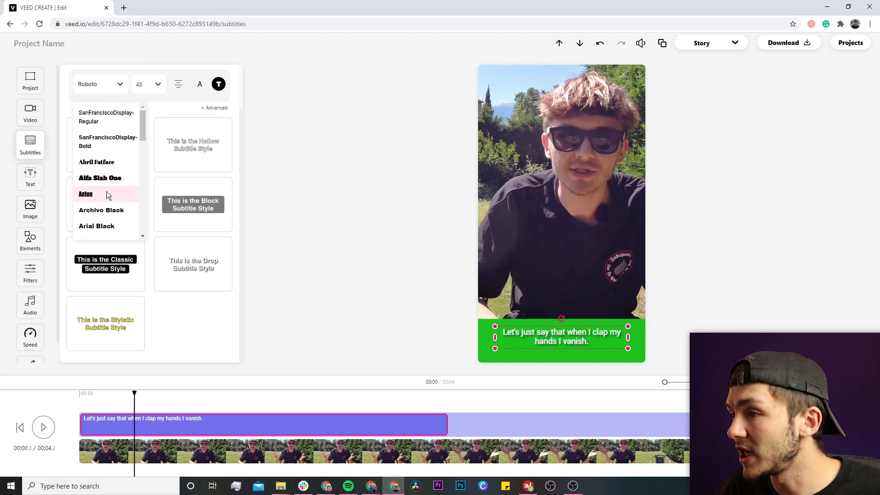
pyautogui.click(87, 192)
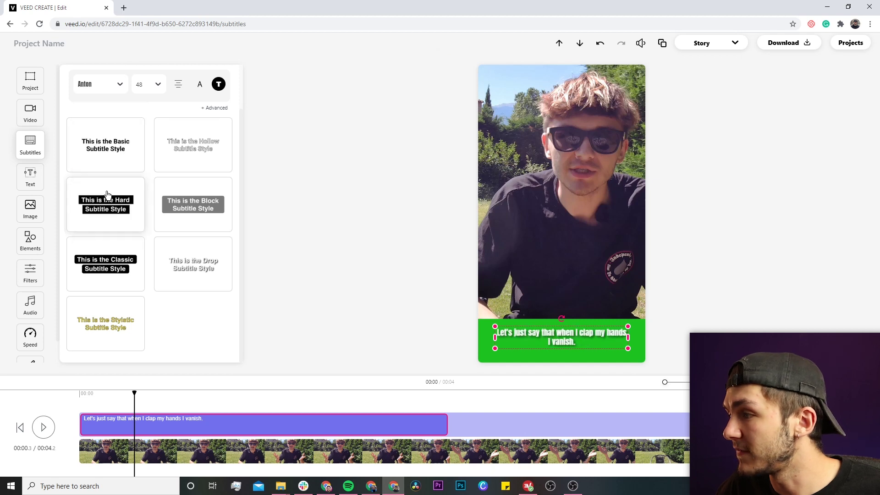
pyautogui.click(600, 43)
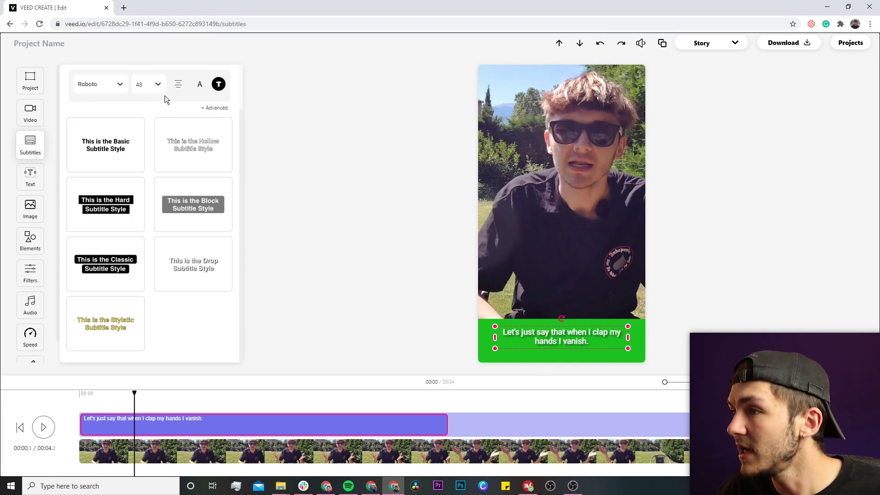
pyautogui.click(151, 85)
pyautogui.click(140, 187)
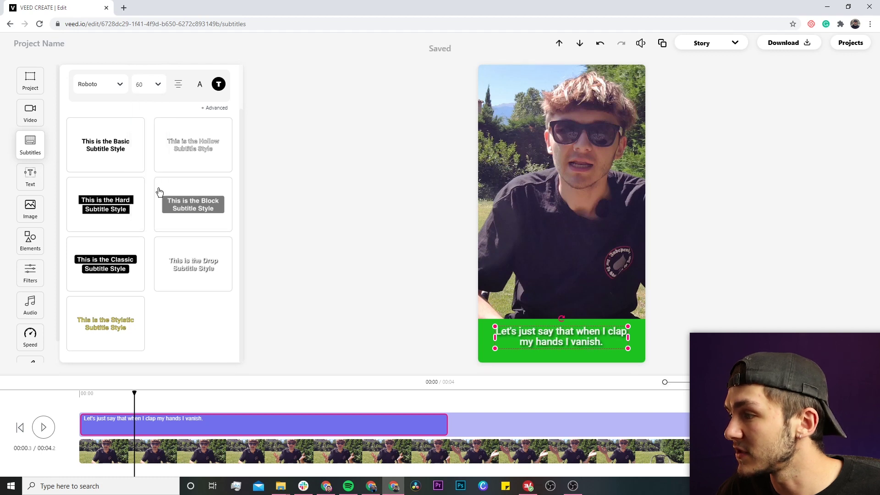
pyautogui.click(356, 204)
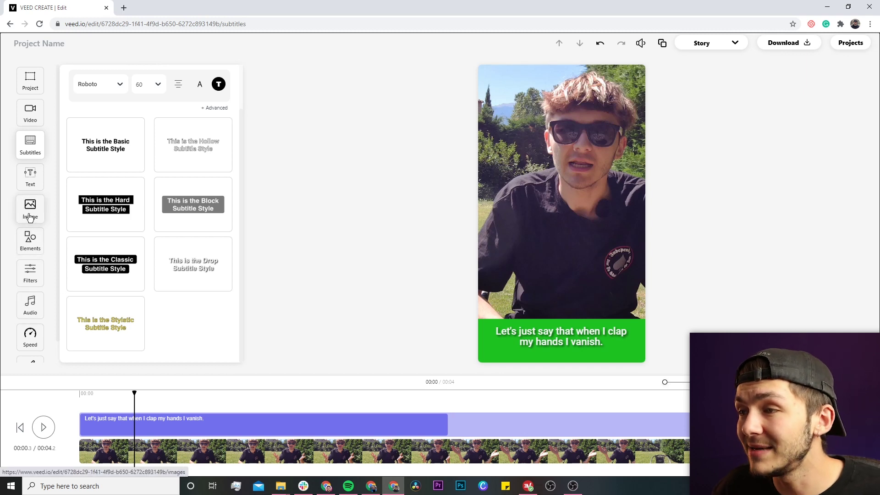
pyautogui.scroll(-1, 31, 229)
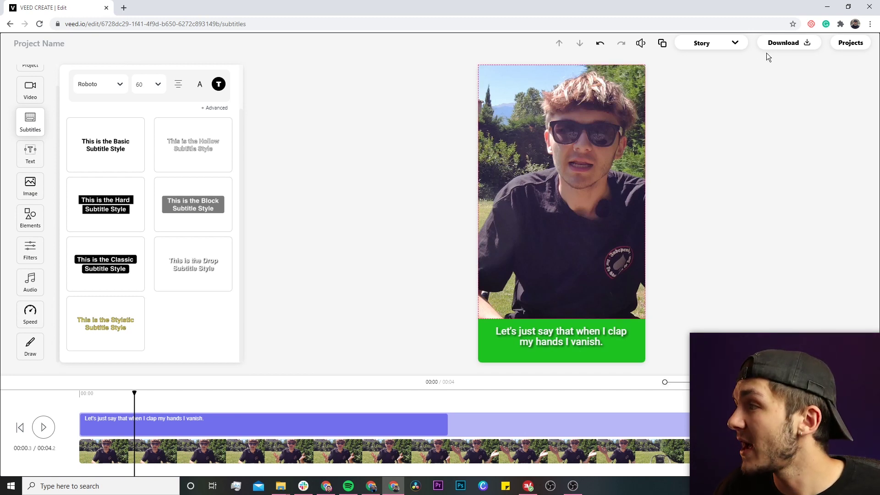
# Step: Export the finished Story video, starting its HD render for download
pyautogui.click(780, 49)
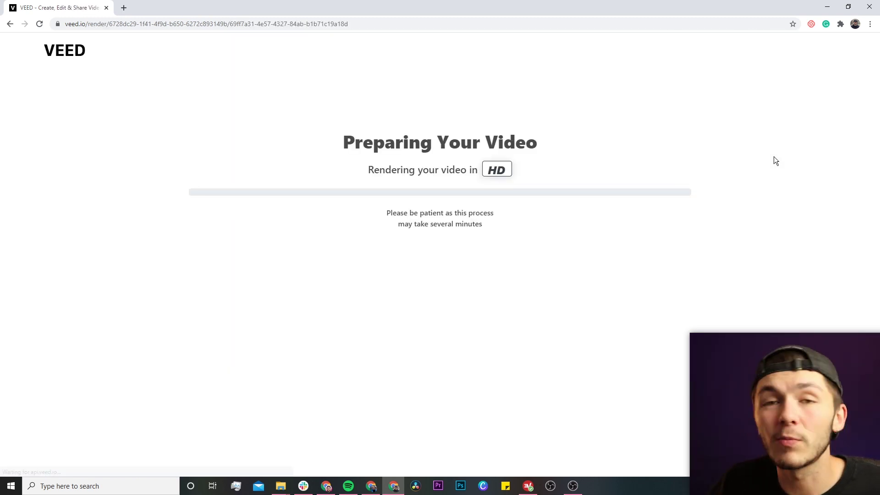